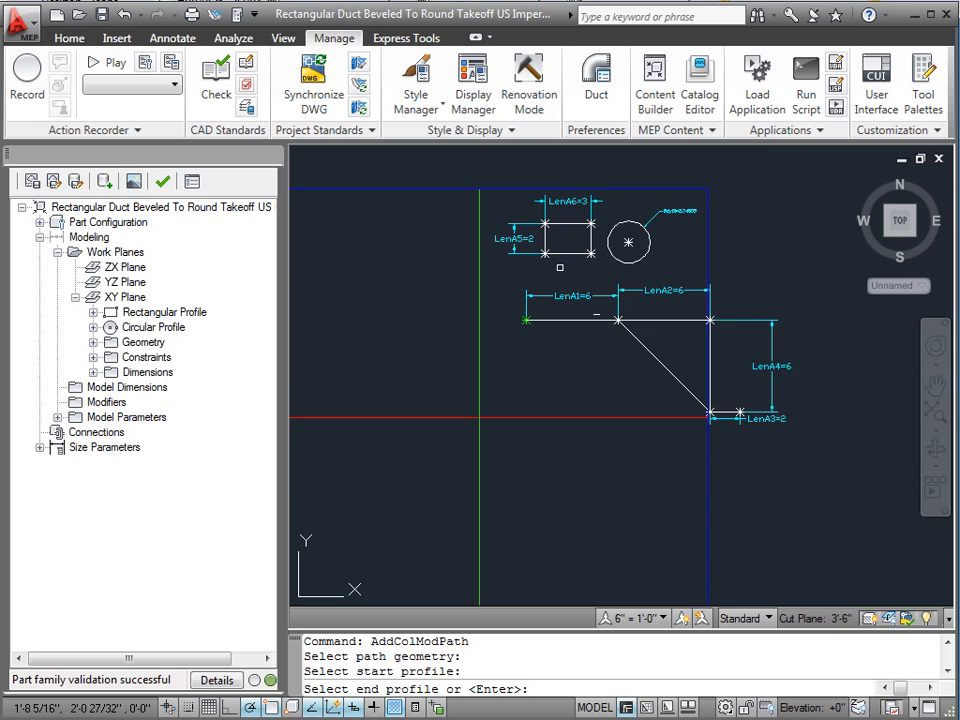
# Finish the path modifier along the LenA1 segment with the rectangular profile, accepting no separate end profile
pyautogui.press('Return')
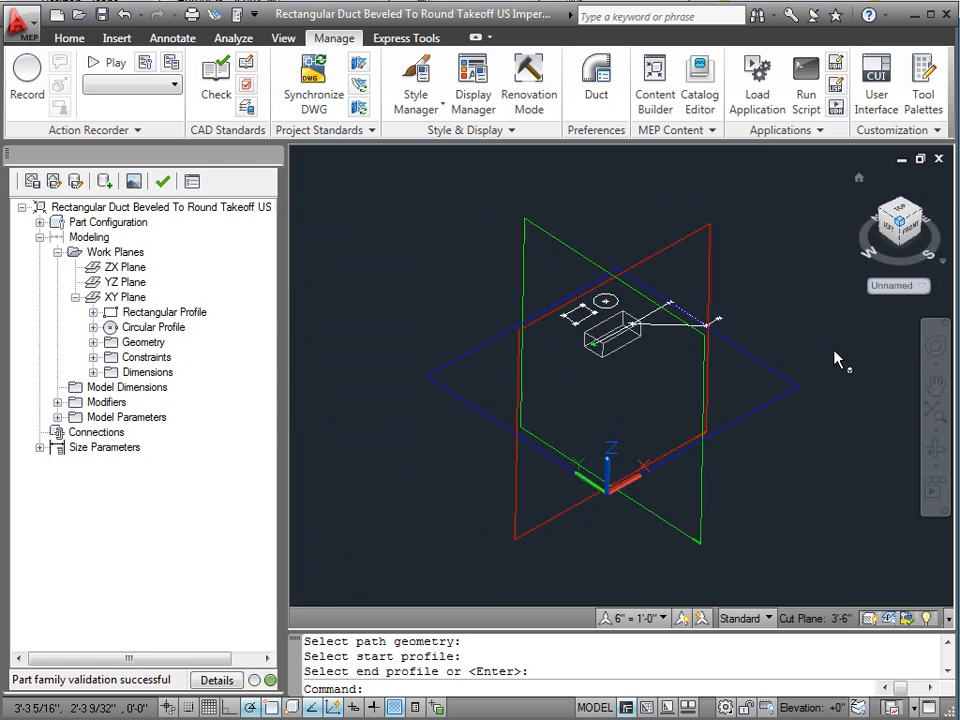
pyautogui.scroll(6, 597, 310)
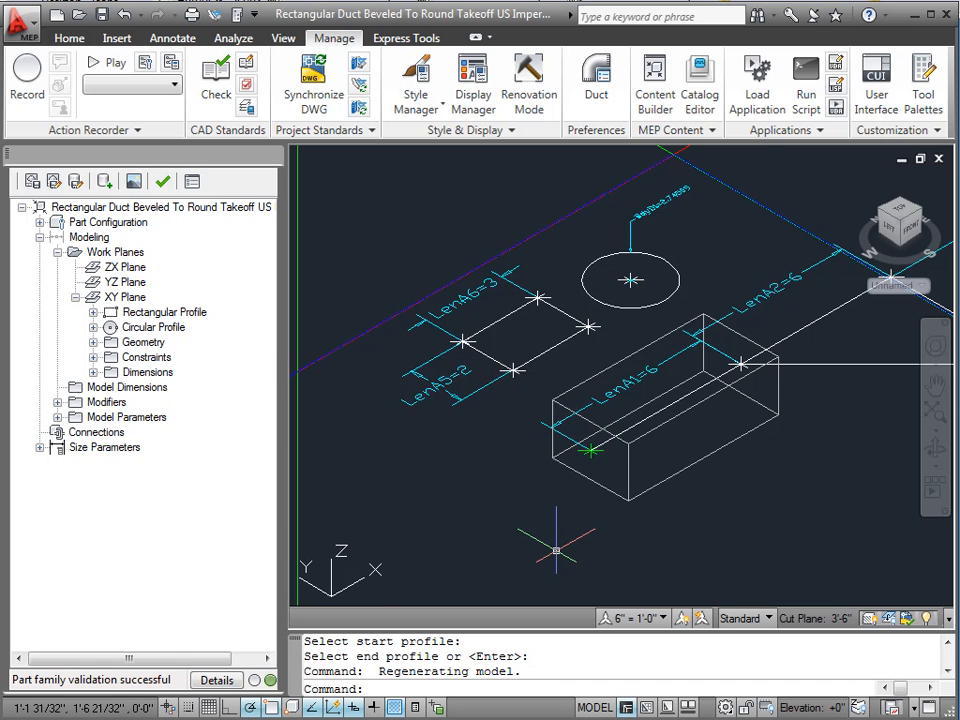
pyautogui.scroll(-2, 523, 525)
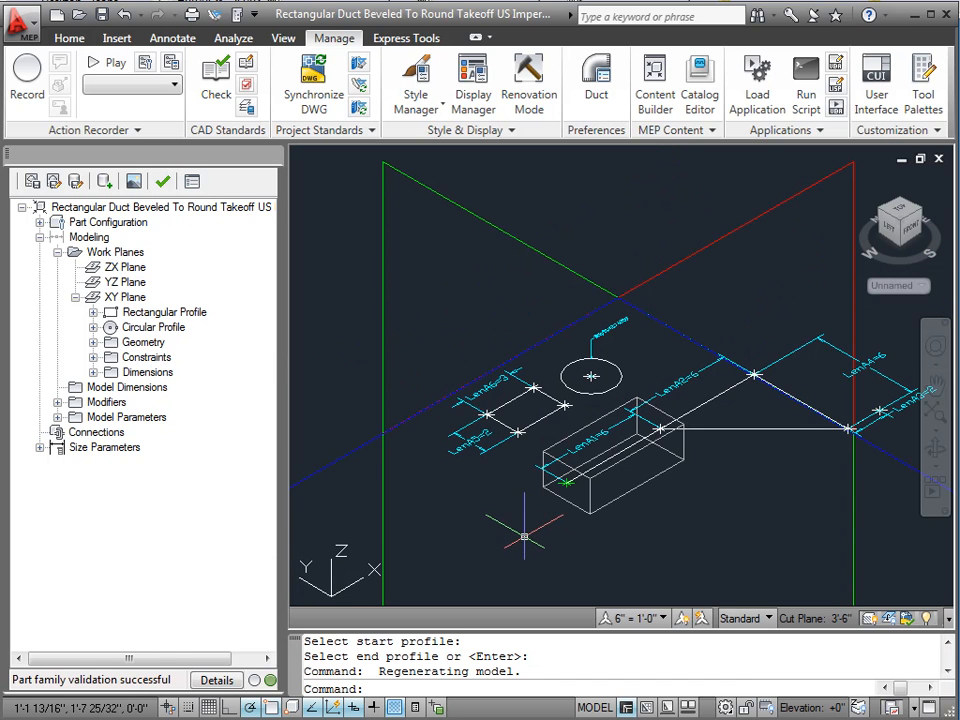
# Add a path modifier along the diagonal line, with the rectangular profile as start and the circular profile as end
pyautogui.click(904, 210)
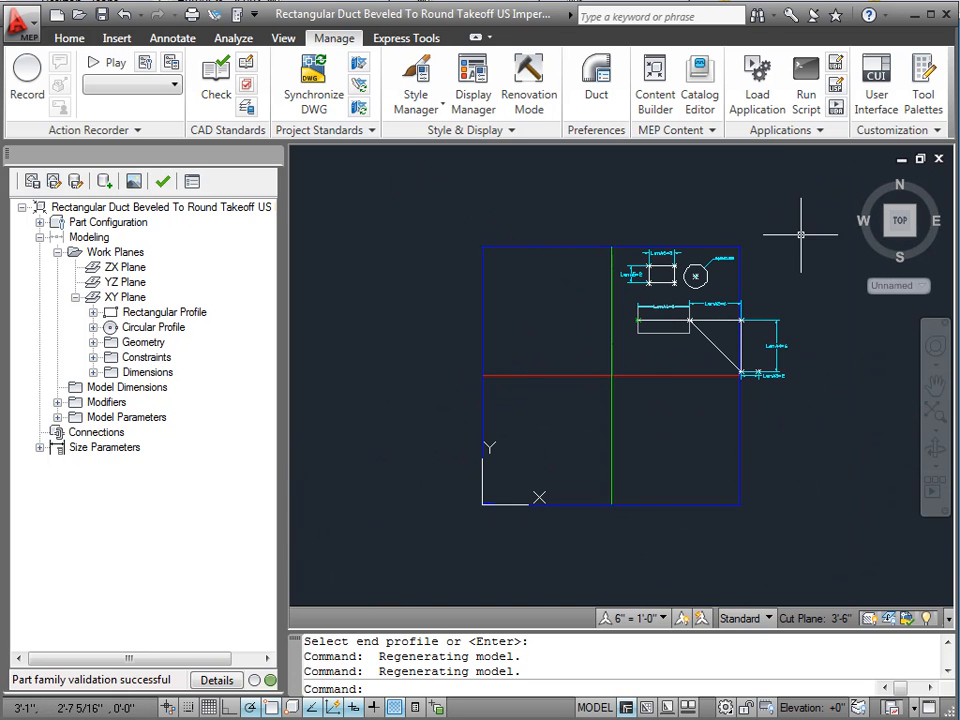
pyautogui.scroll(4, 763, 229)
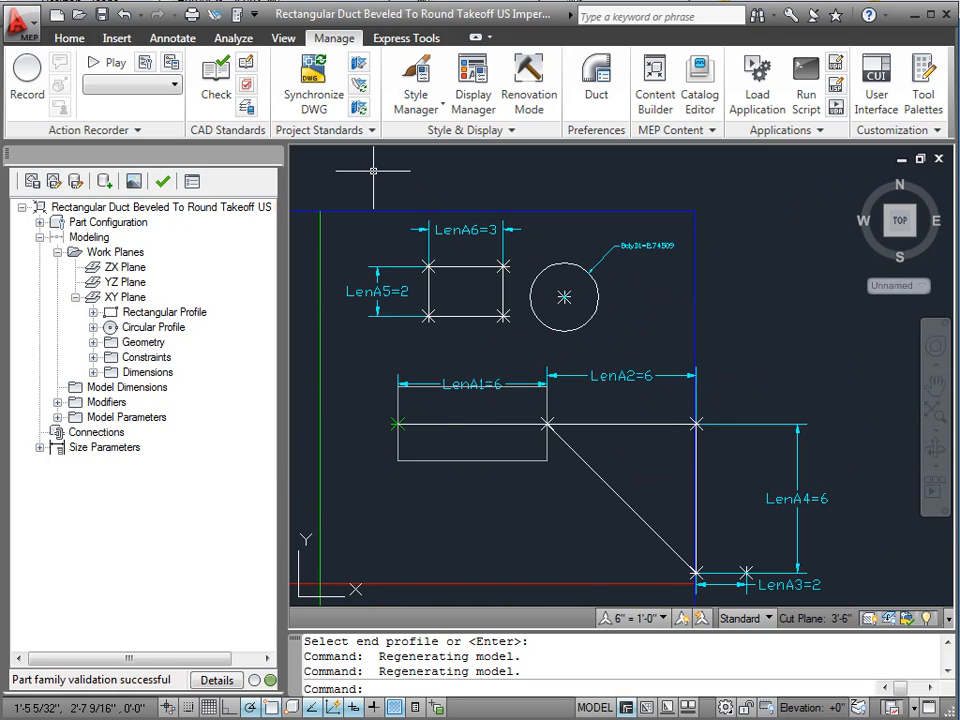
pyautogui.scroll(-2, 373, 171)
pyautogui.scroll(2, 540, 265)
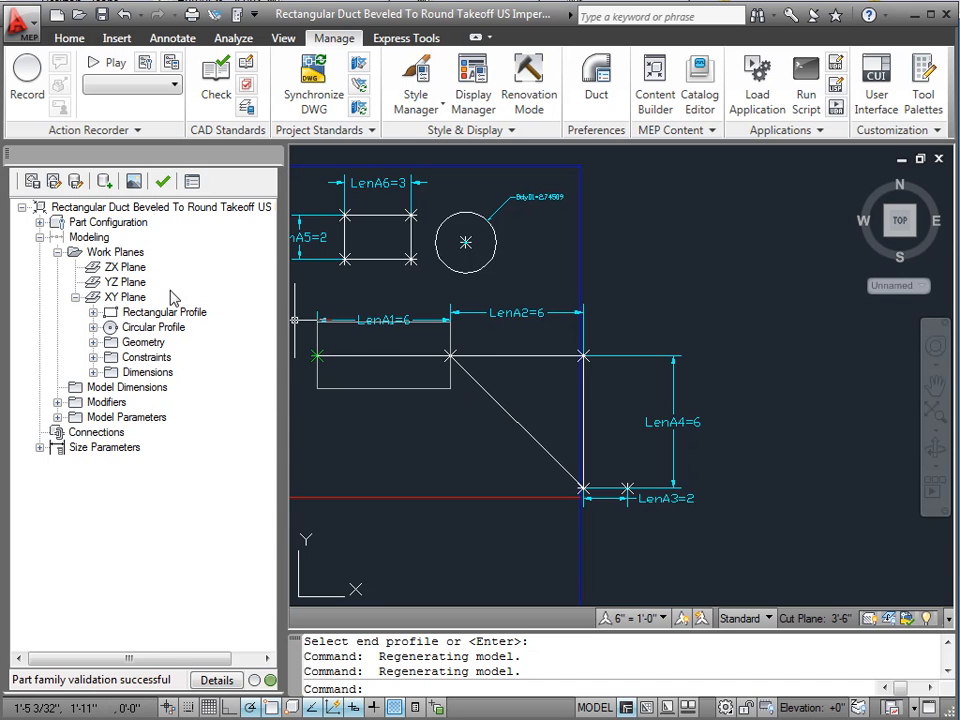
pyautogui.rightClick(108, 404)
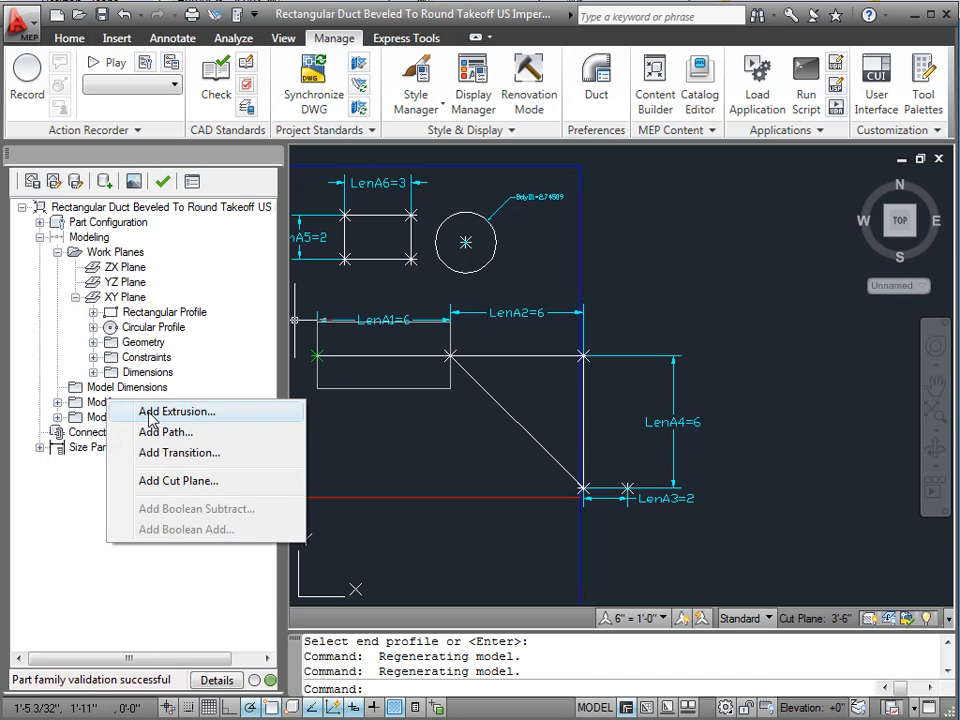
pyautogui.click(161, 430)
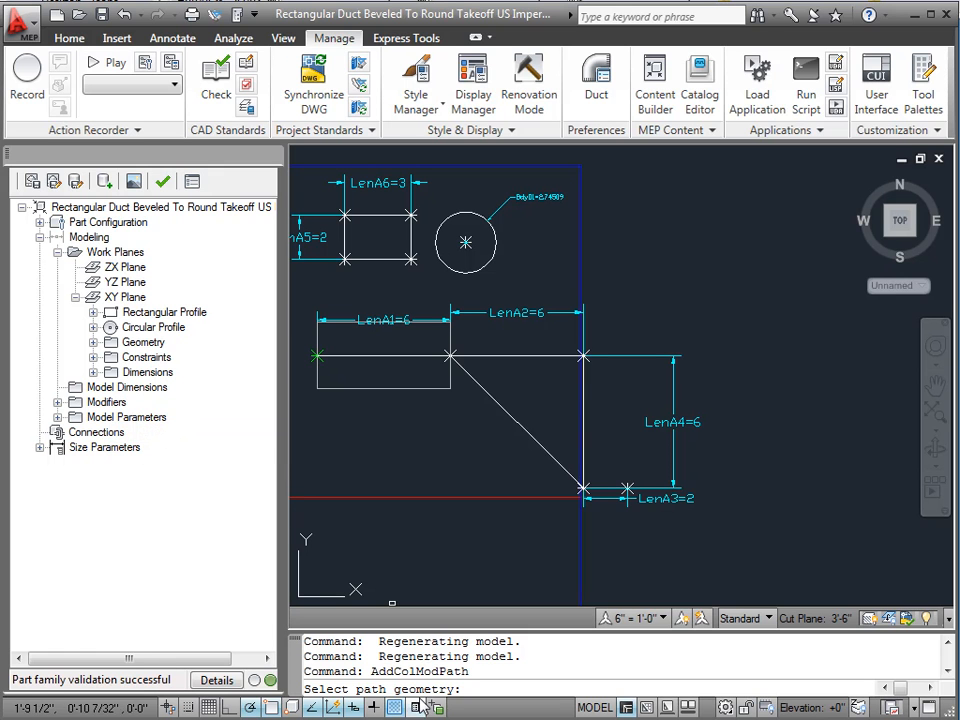
pyautogui.click(515, 415)
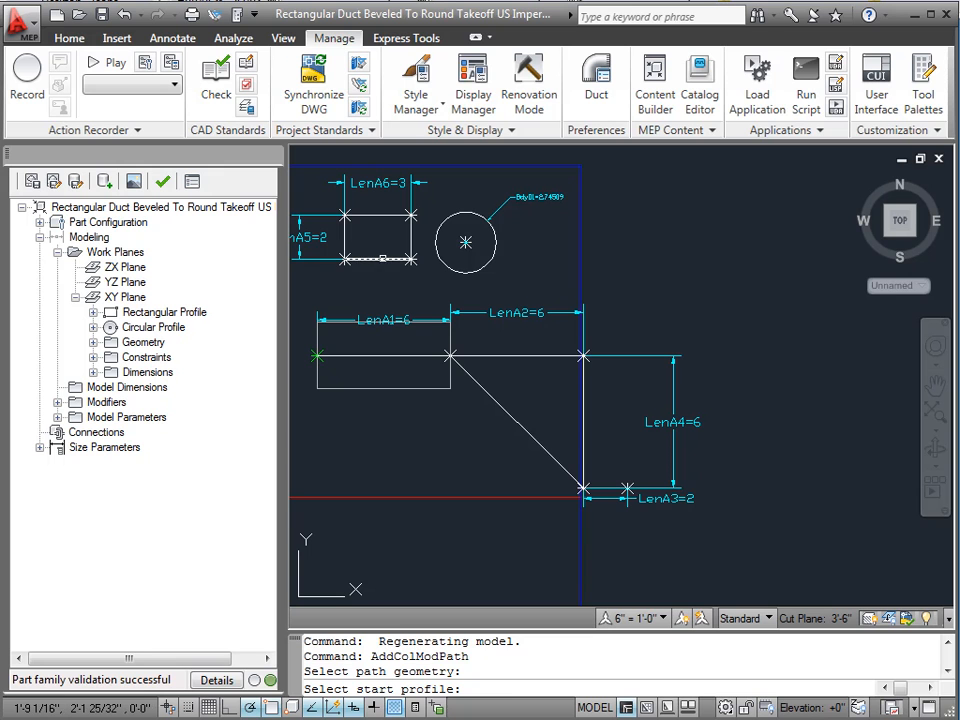
pyautogui.click(383, 258)
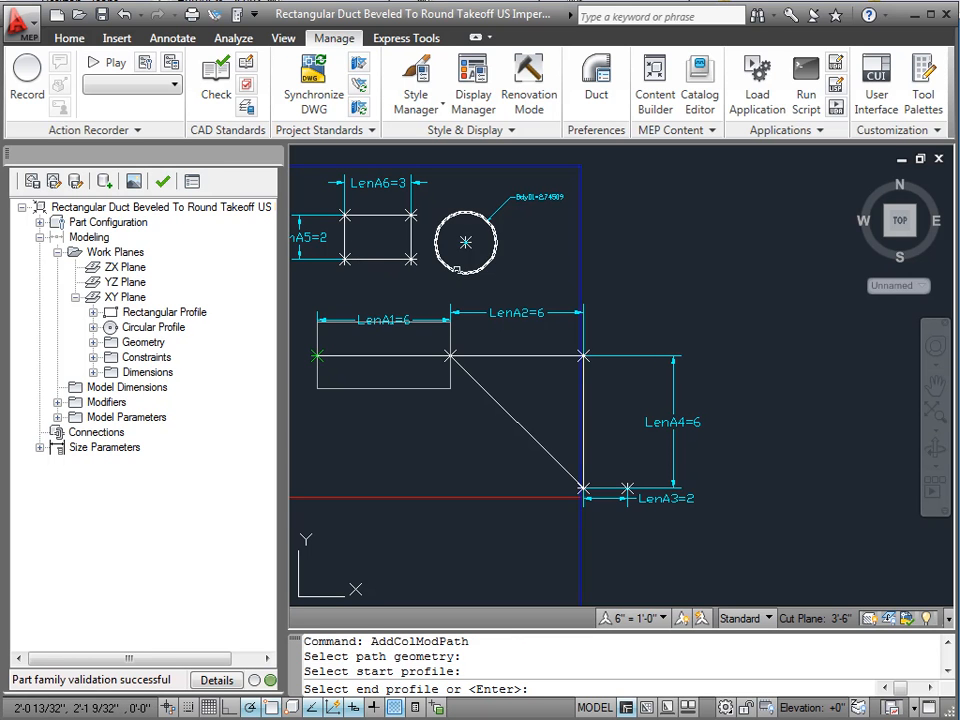
pyautogui.click(457, 268)
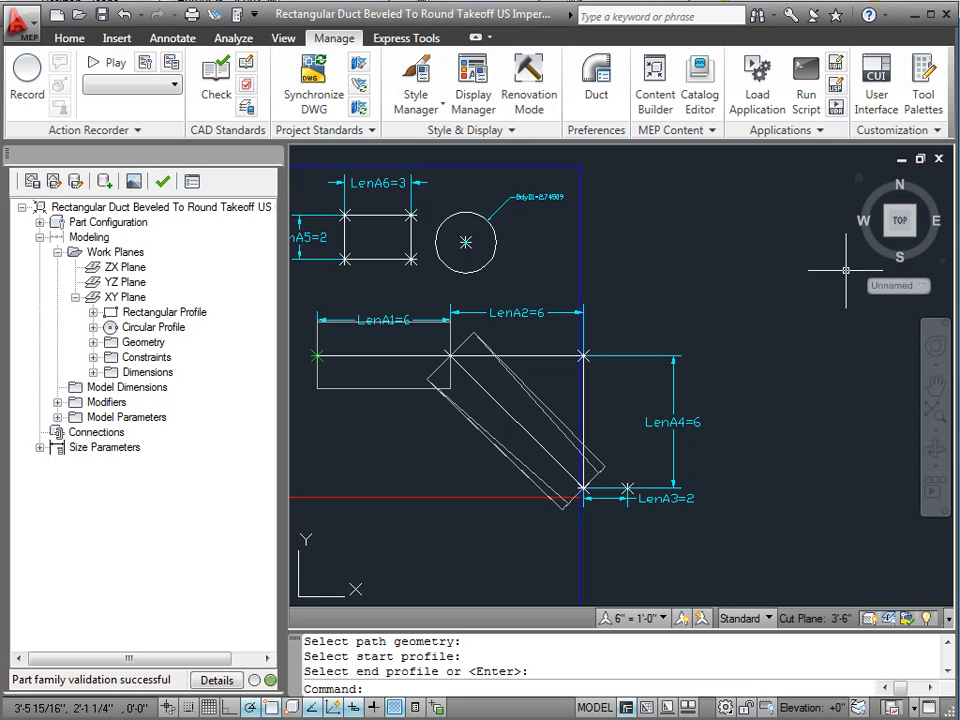
# Examine the rectangular body and the rectangular-to-round transition in 3D from two isometric directions
pyautogui.click(888, 240)
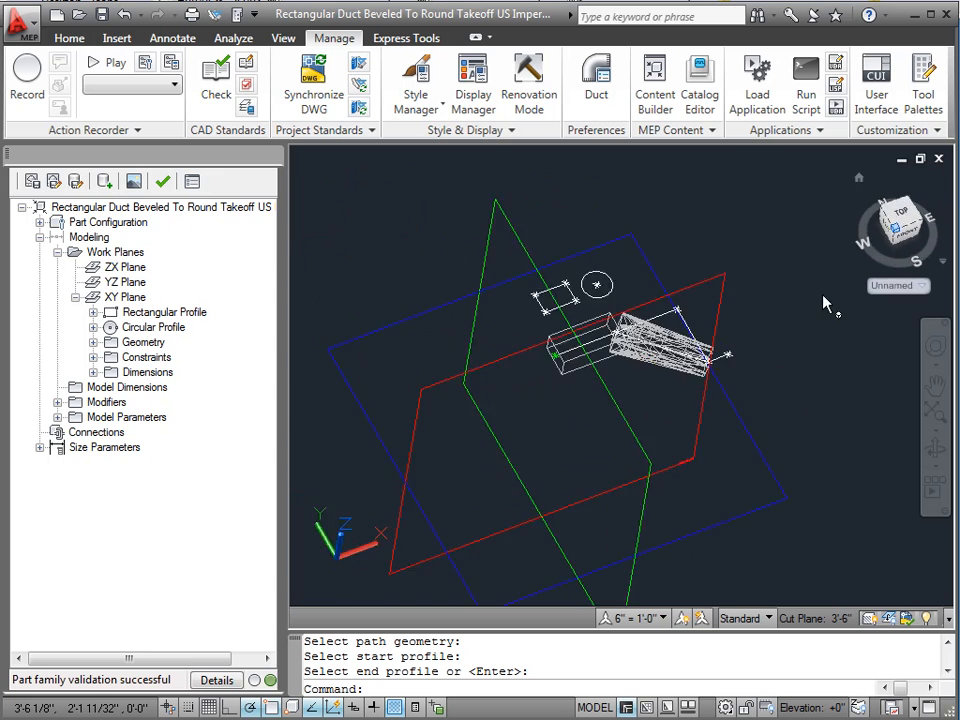
pyautogui.scroll(5, 643, 300)
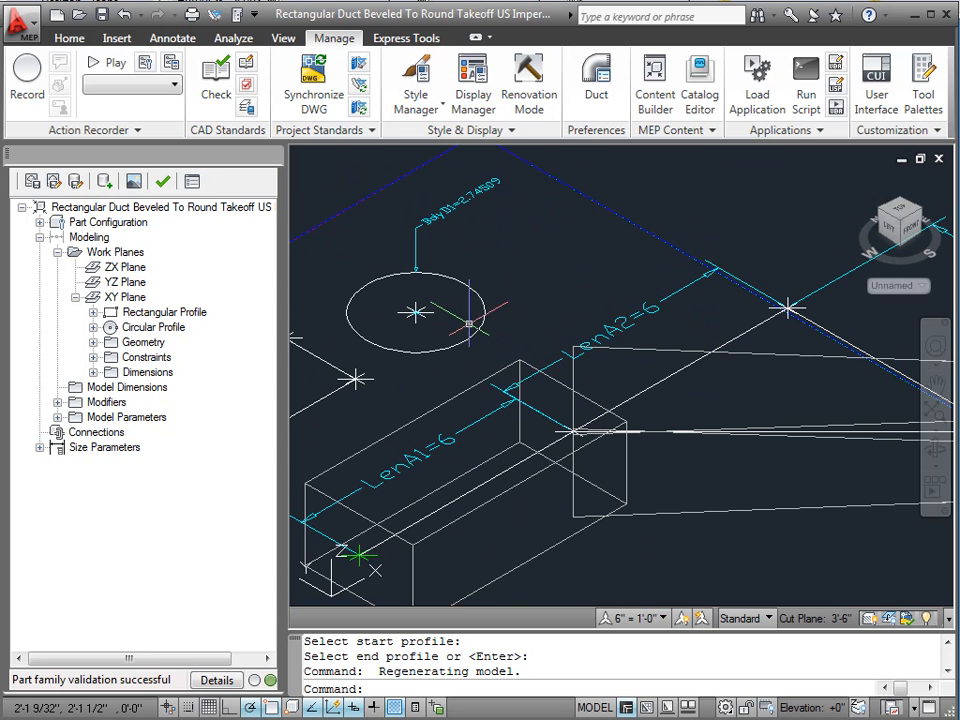
pyautogui.scroll(-3, 496, 321)
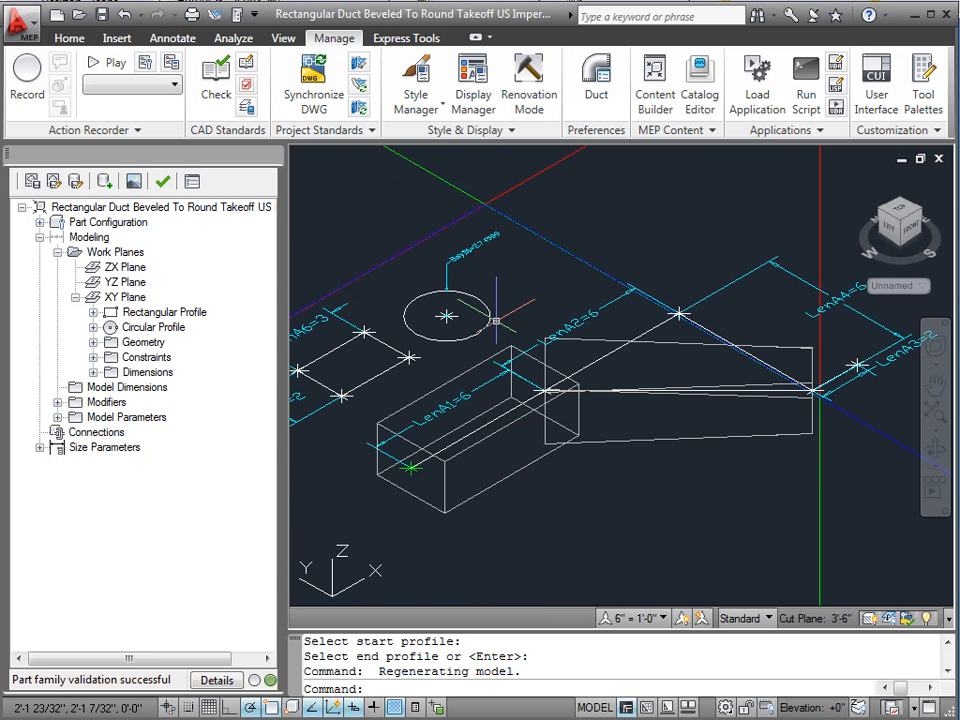
pyautogui.click(899, 207)
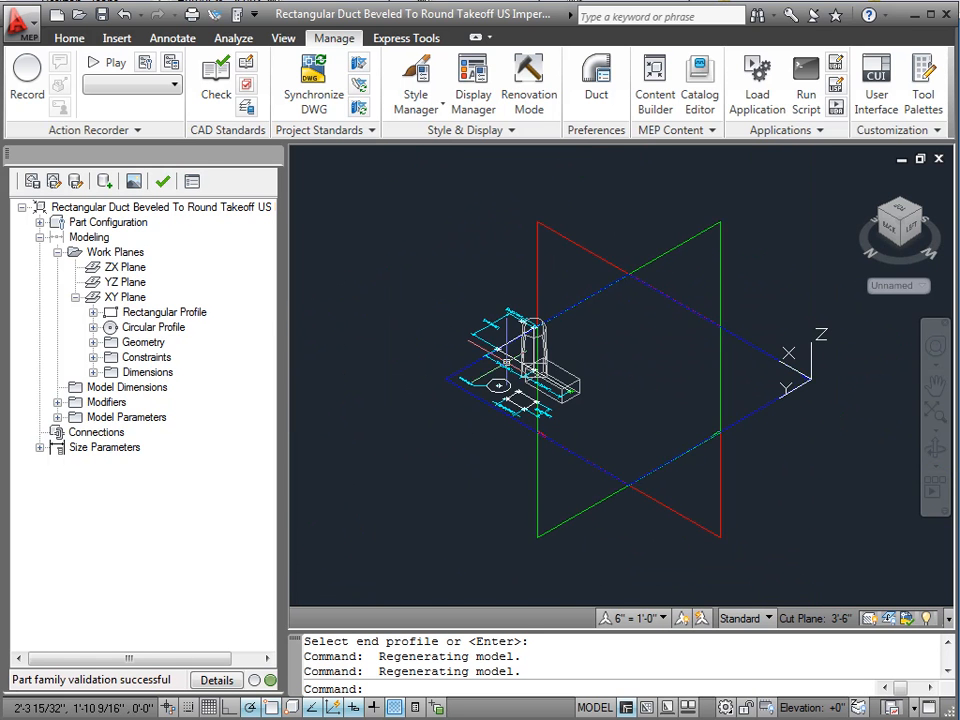
pyautogui.scroll(6, 506, 362)
pyautogui.scroll(-2, 518, 441)
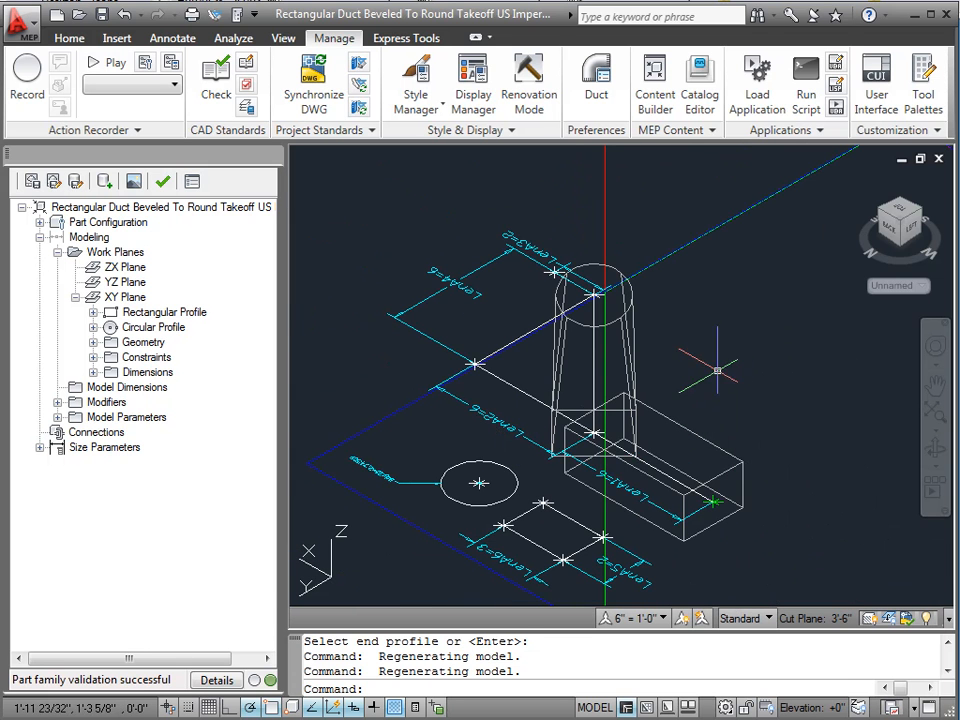
# Return to the north-up top view and erase the rectangular-to-round modifier along the diagonal line
pyautogui.click(900, 213)
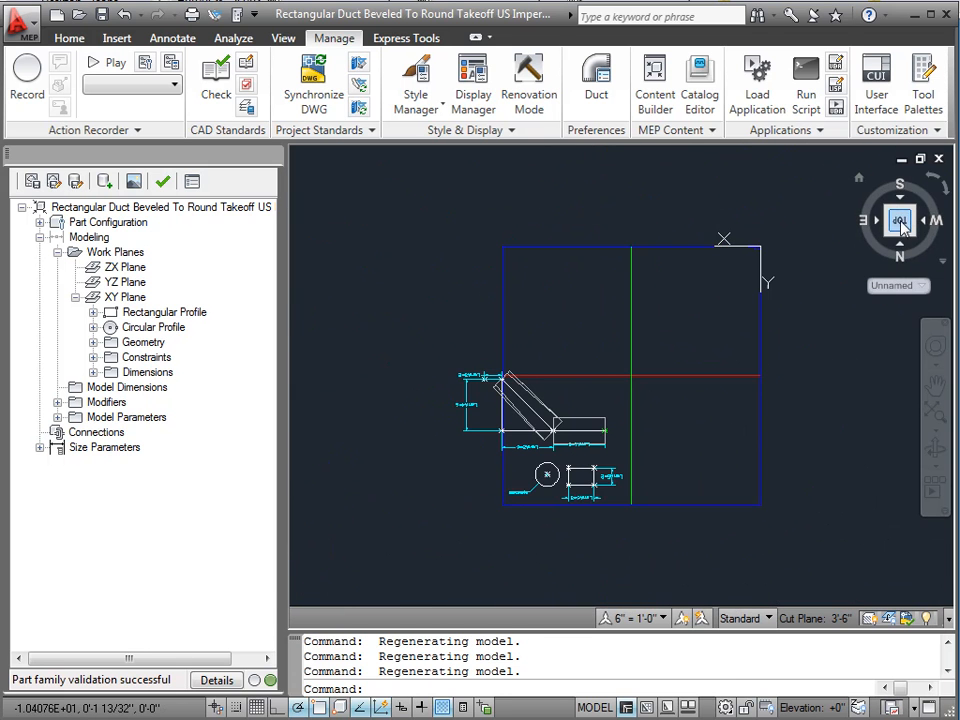
pyautogui.click(946, 191)
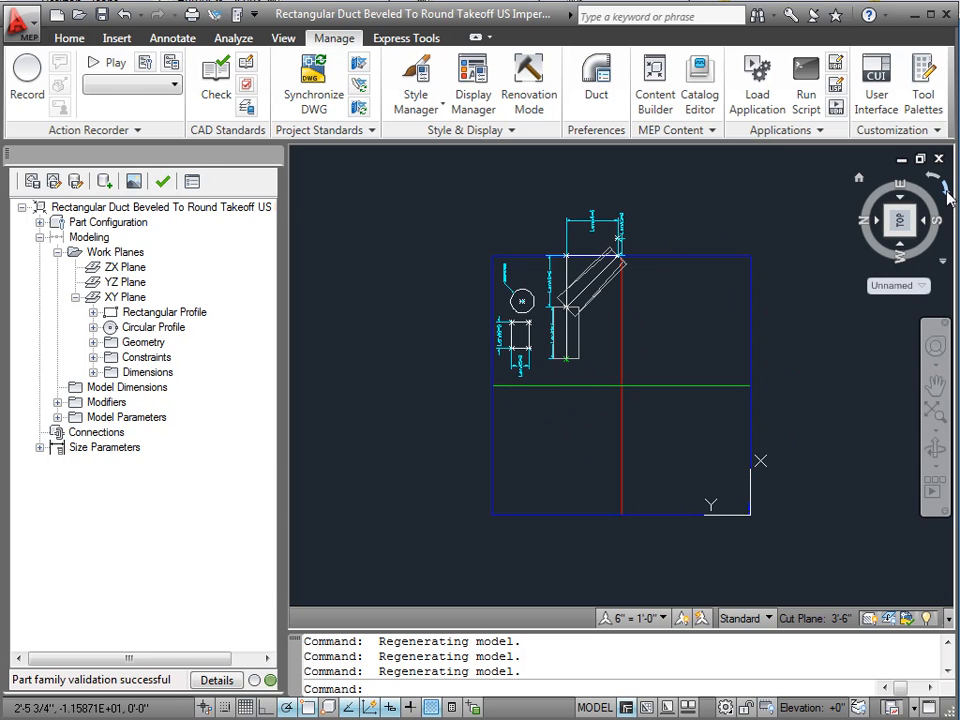
pyautogui.click(948, 196)
pyautogui.scroll(4, 759, 312)
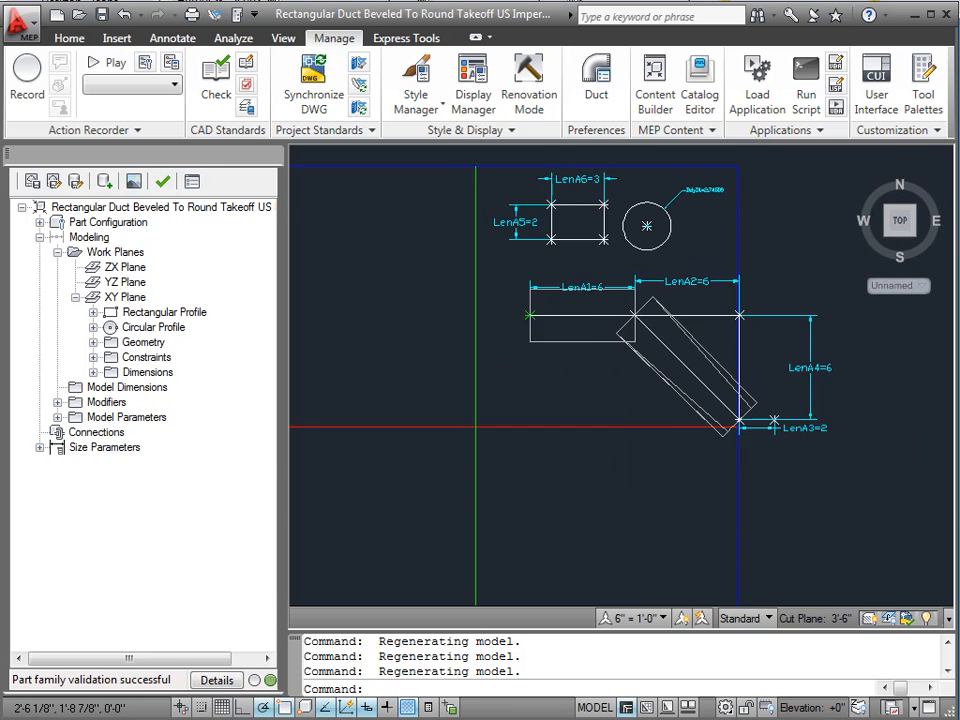
pyautogui.click(692, 362)
pyautogui.press('Delete')
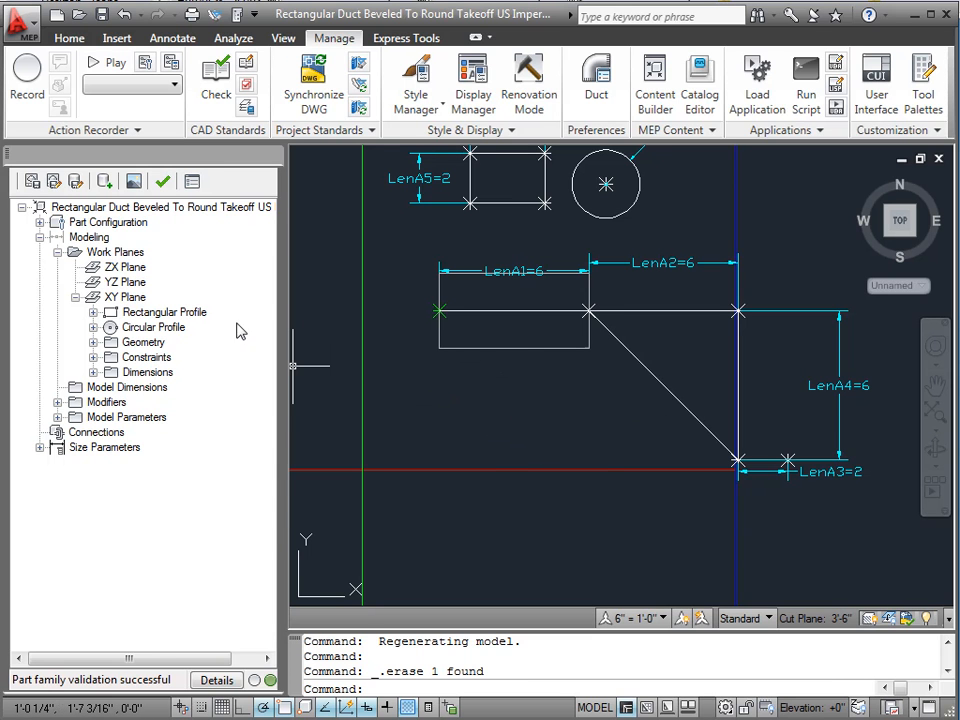
pyautogui.rightClick(97, 410)
pyautogui.click(163, 416)
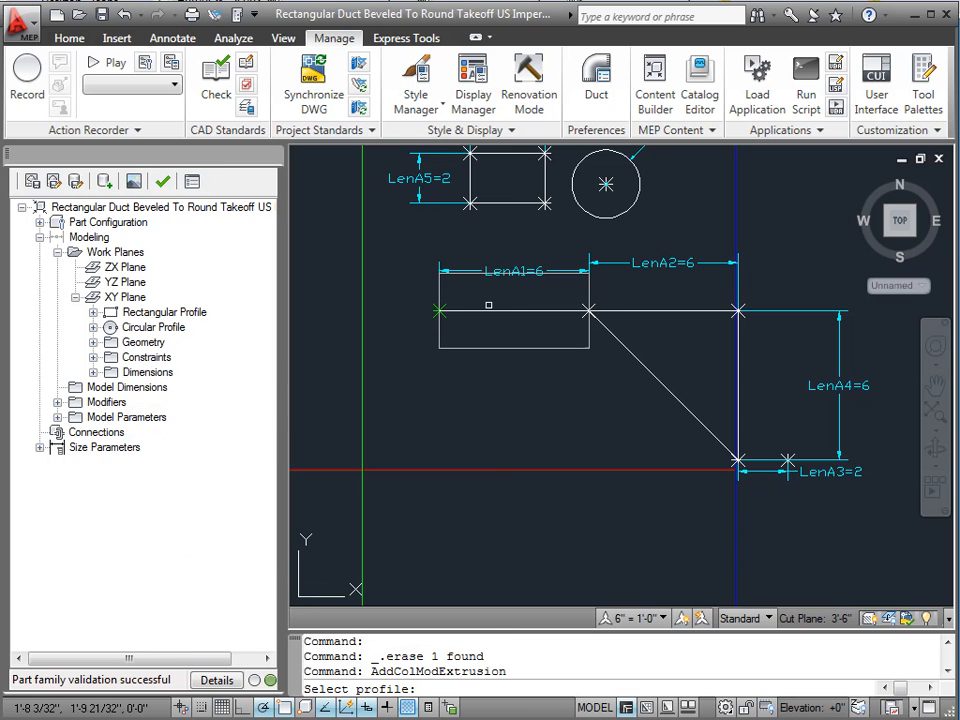
pyautogui.click(516, 204)
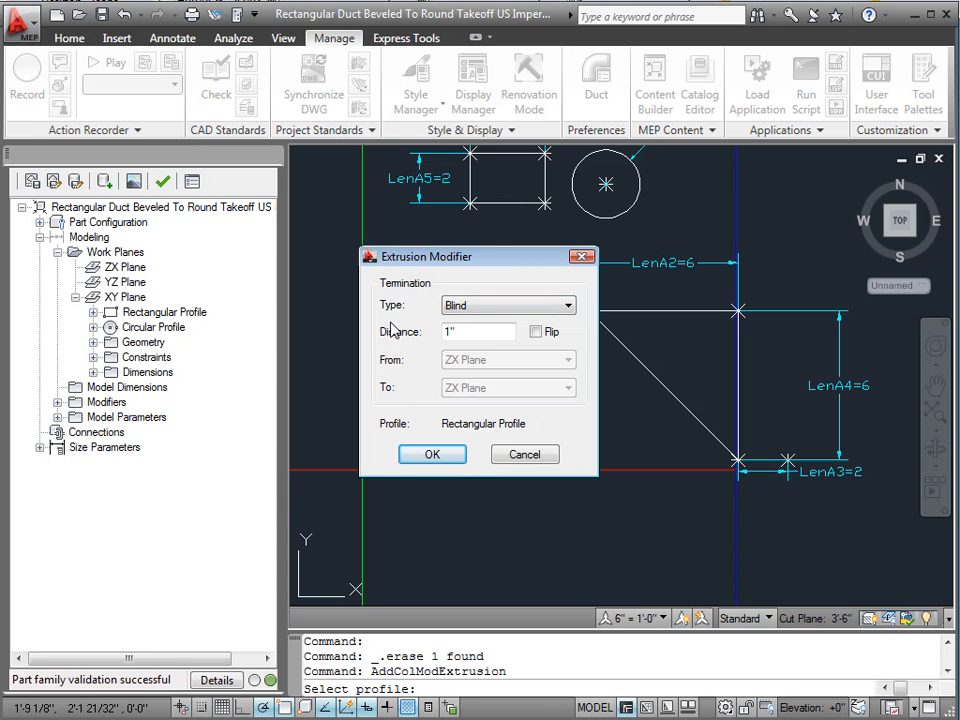
pyautogui.click(484, 307)
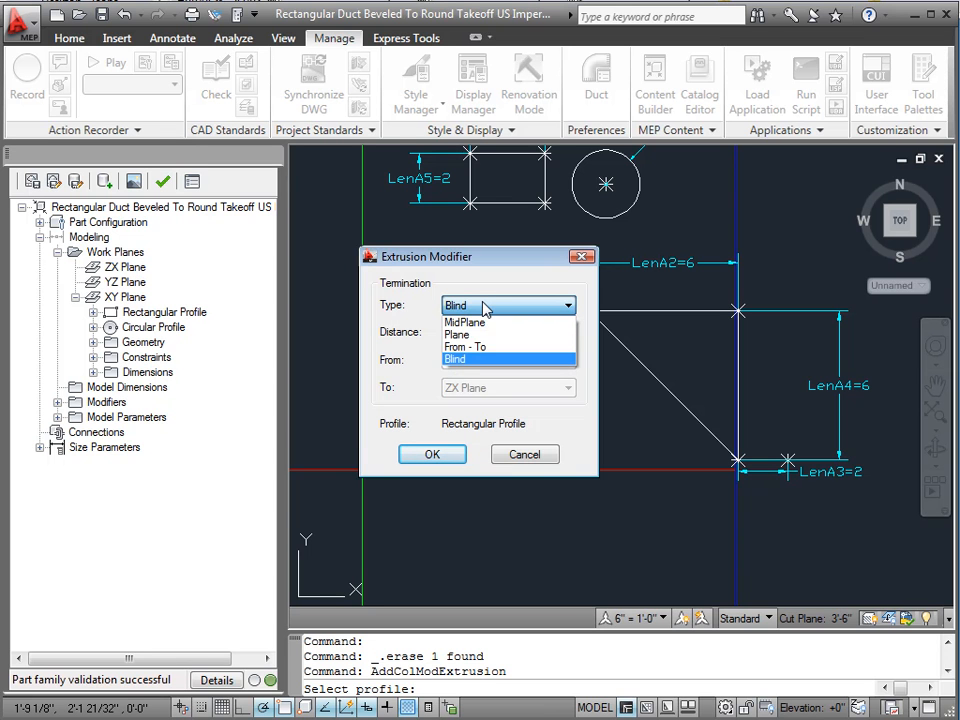
pyautogui.click(486, 346)
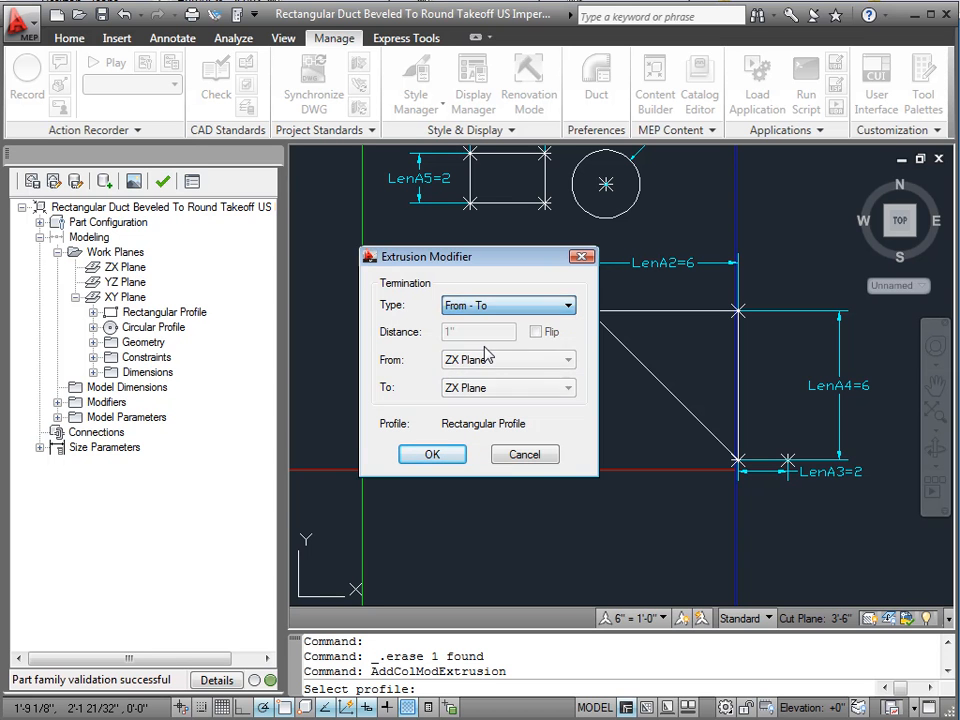
pyautogui.click(567, 362)
pyautogui.click(565, 376)
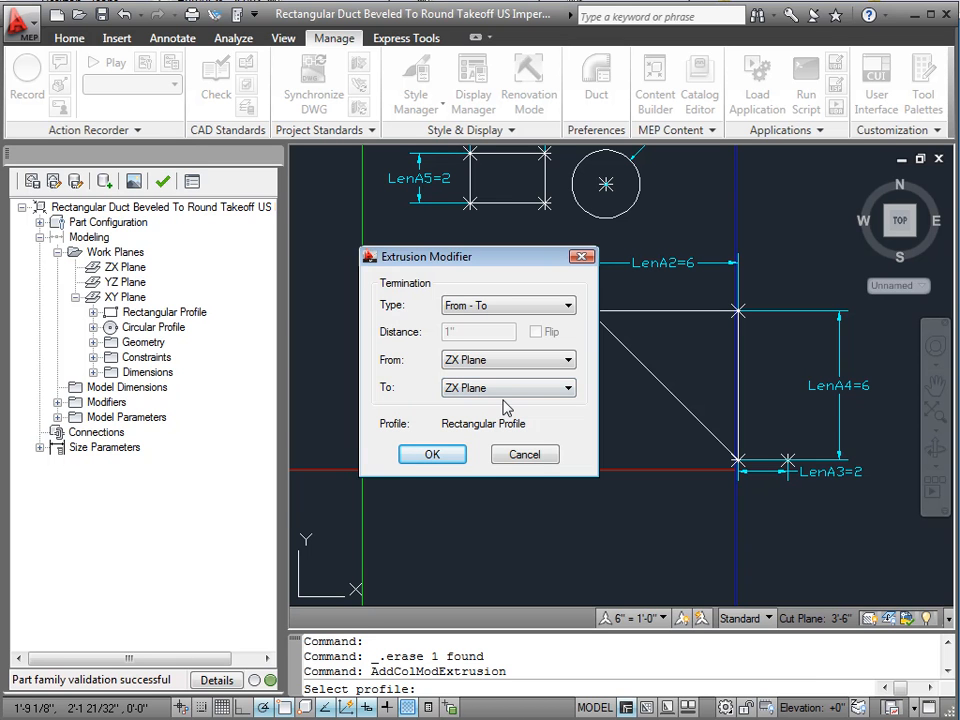
pyautogui.click(534, 457)
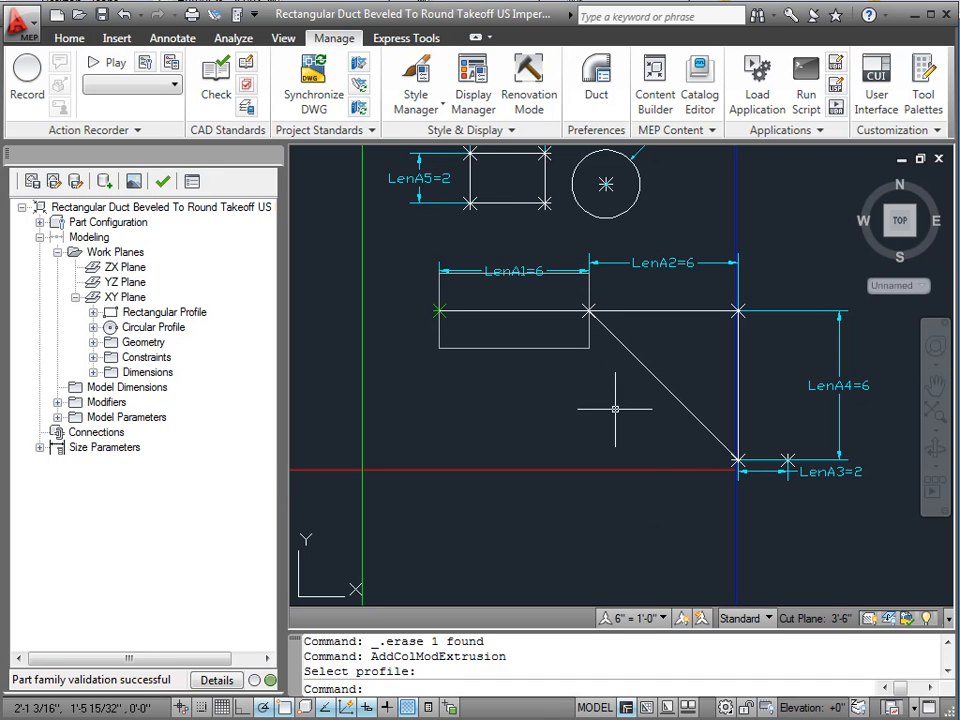
# Examine the path's junction and end points relative to the existing work planes, and highlight the YZ Plane
pyautogui.scroll(-4, 620, 410)
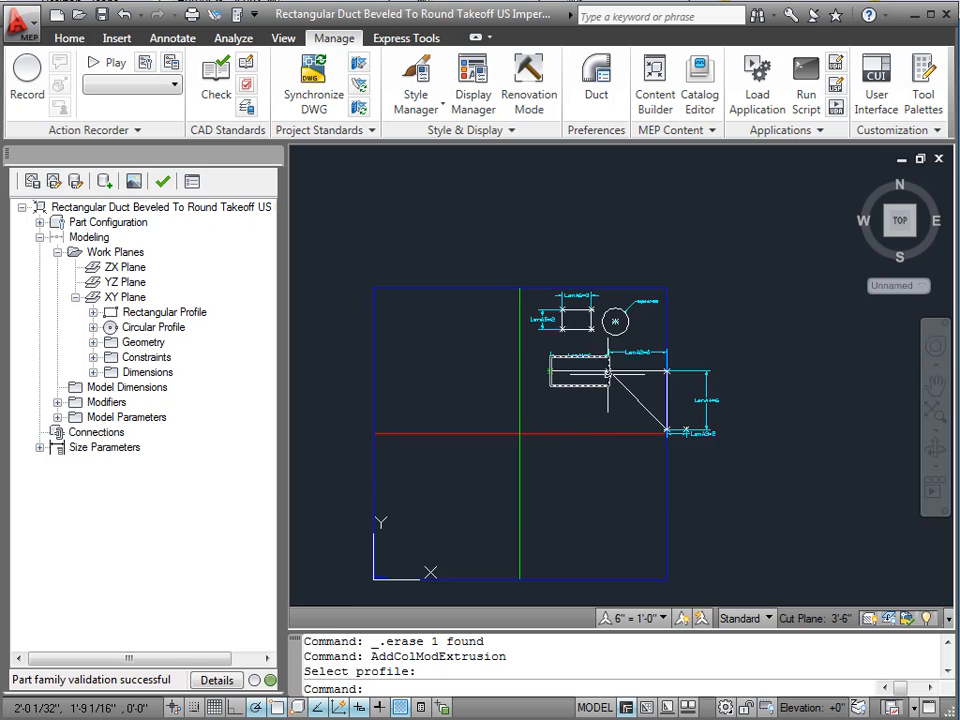
pyautogui.scroll(8, 609, 371)
pyautogui.scroll(3, 607, 373)
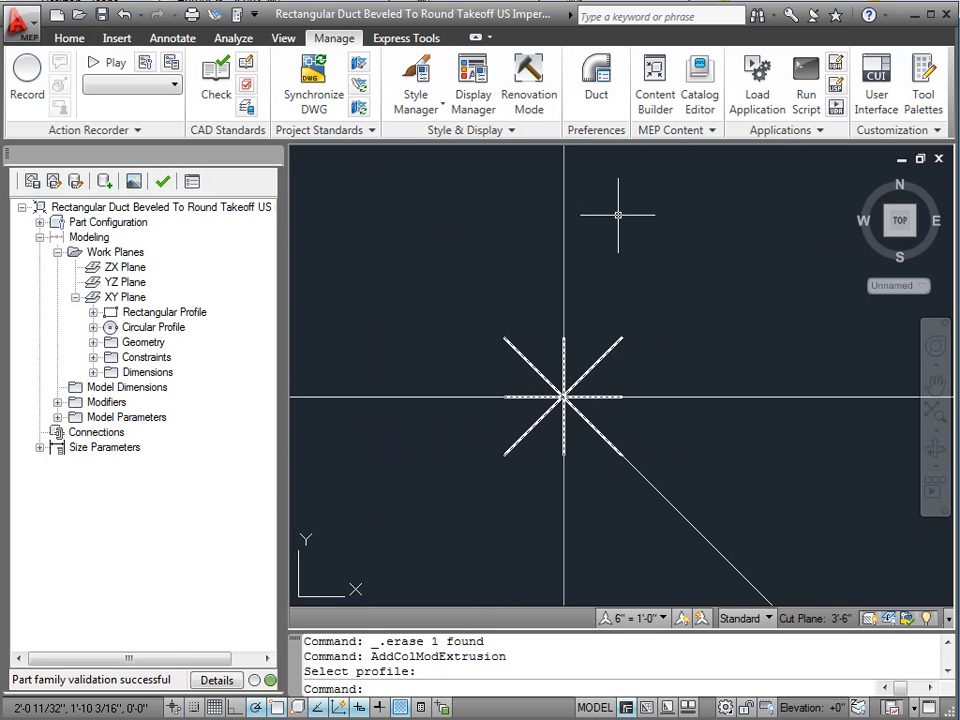
pyautogui.scroll(-6, 617, 223)
pyautogui.scroll(-2, 616, 223)
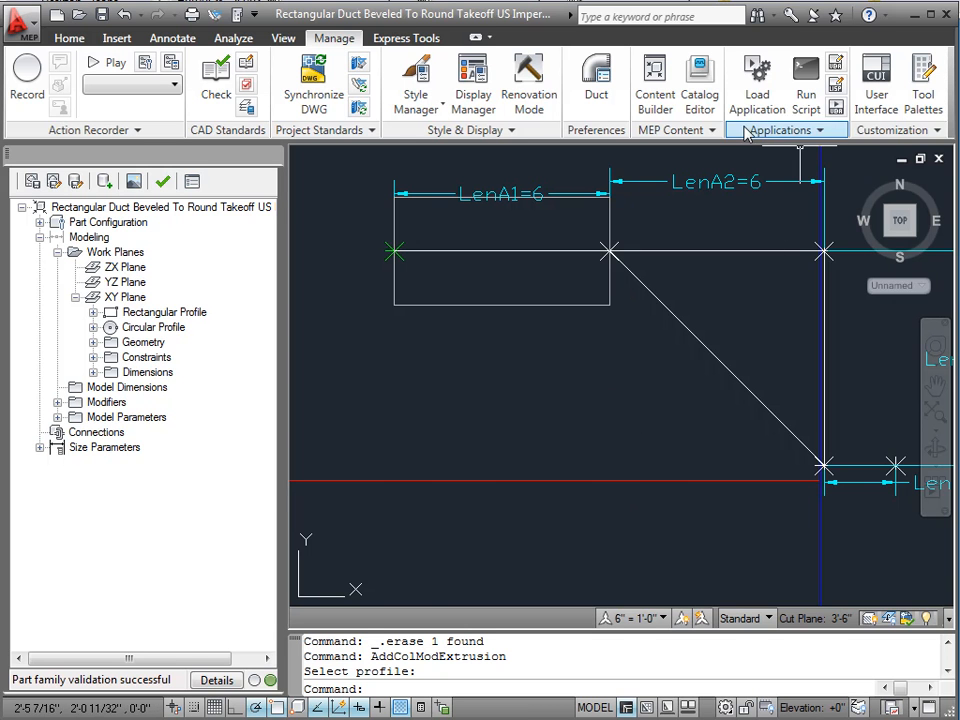
pyautogui.scroll(-4, 525, 368)
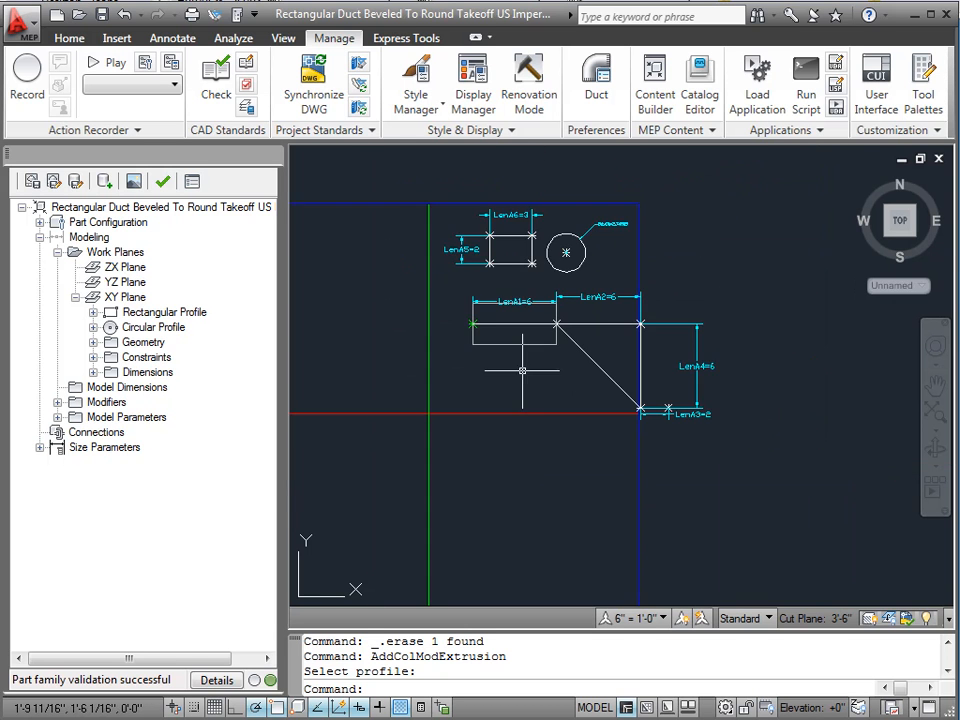
pyautogui.scroll(2, 607, 341)
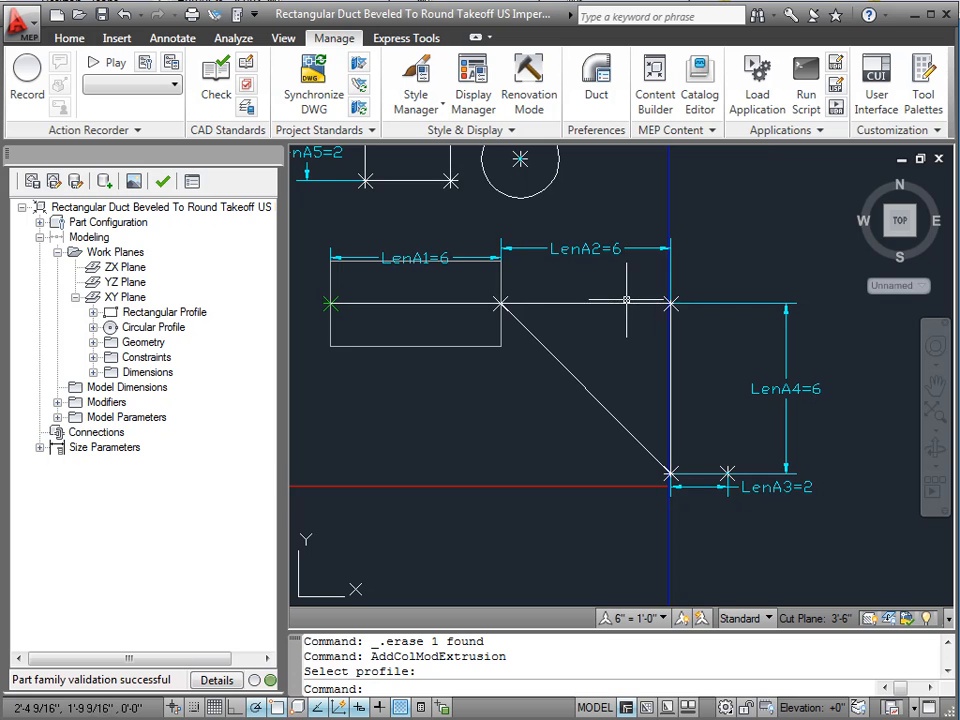
pyautogui.scroll(5, 658, 466)
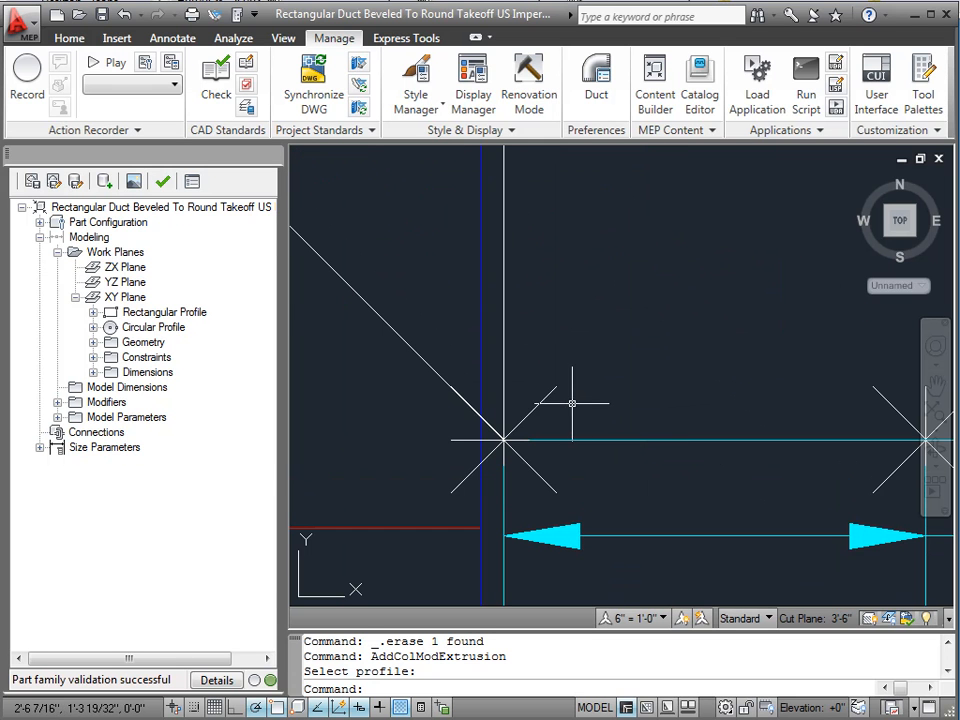
pyautogui.scroll(-8, 630, 278)
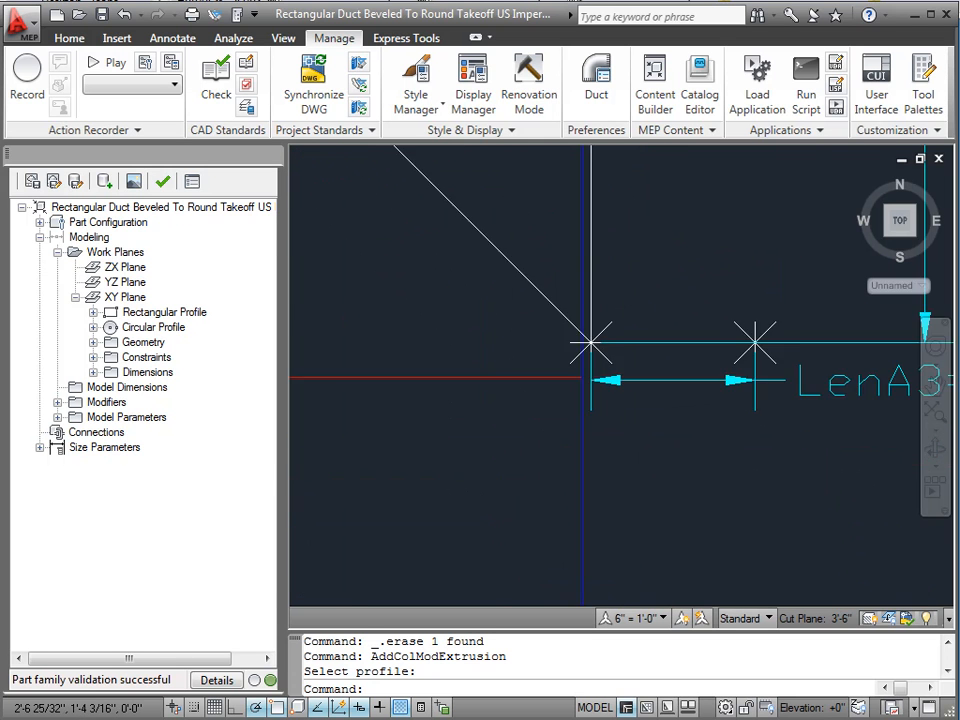
pyautogui.scroll(-4, 752, 452)
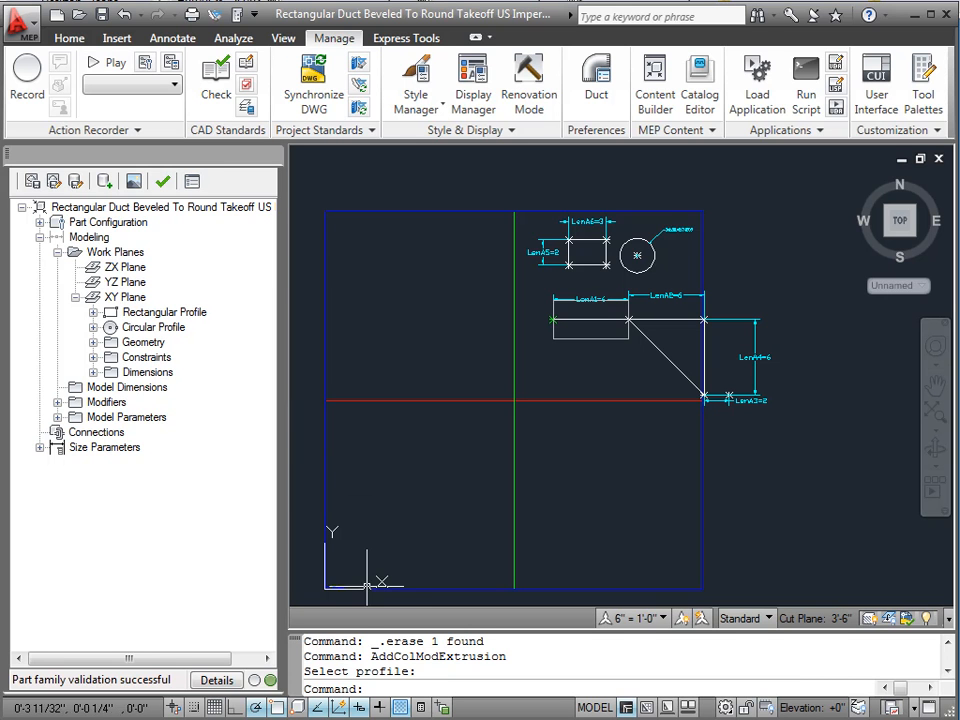
pyautogui.click(125, 283)
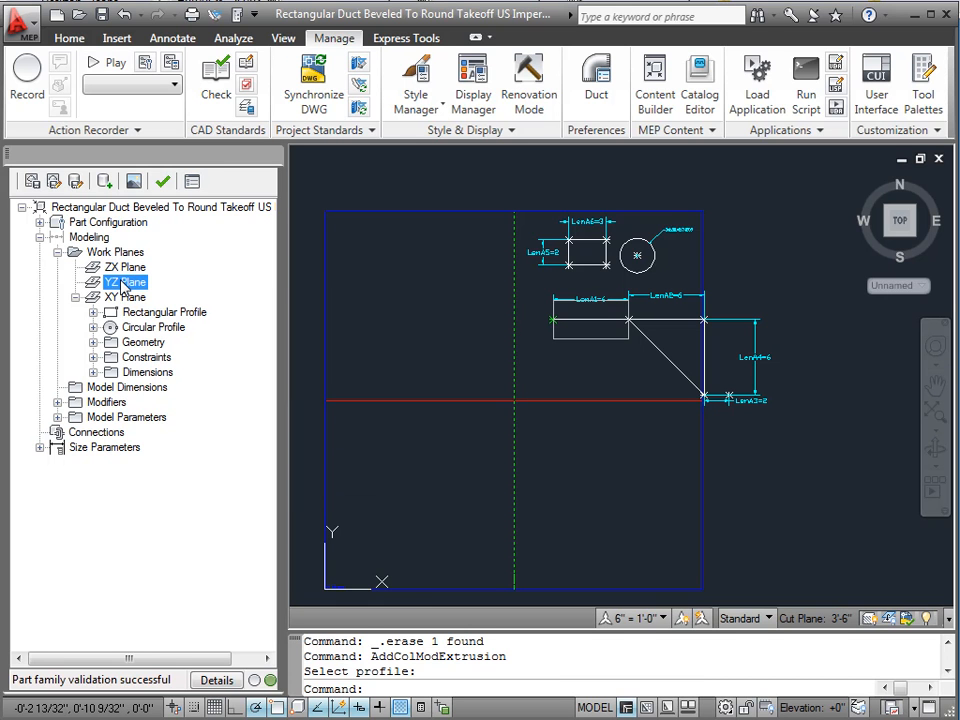
# Examine the start point of the rectangular body's path relative to the existing YZ Plane
pyautogui.rightClick(124, 289)
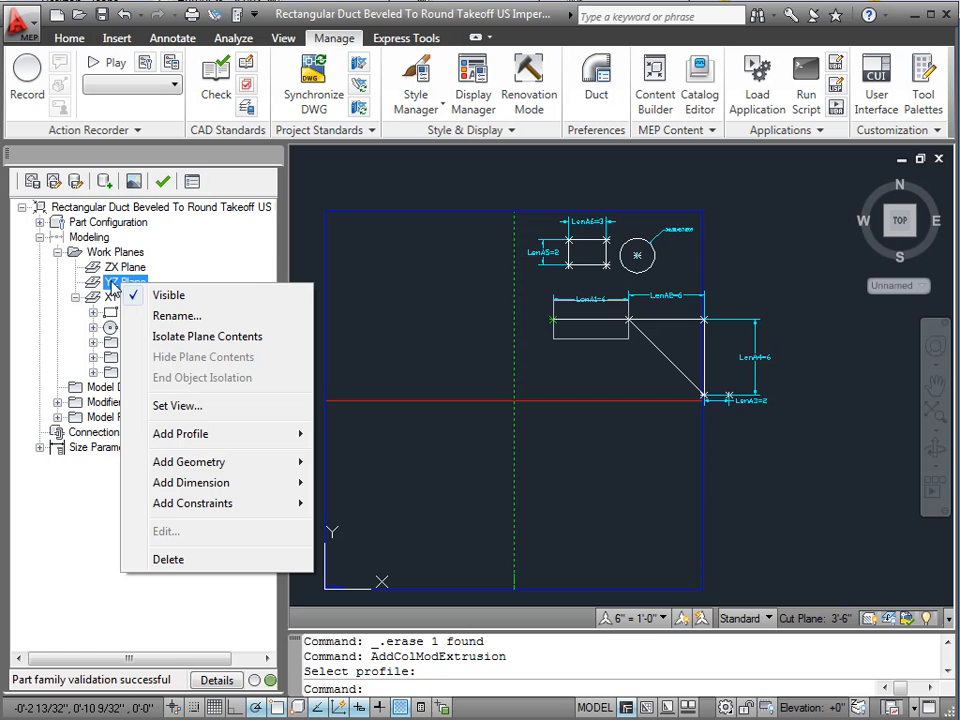
pyautogui.click(441, 305)
pyautogui.click(407, 332)
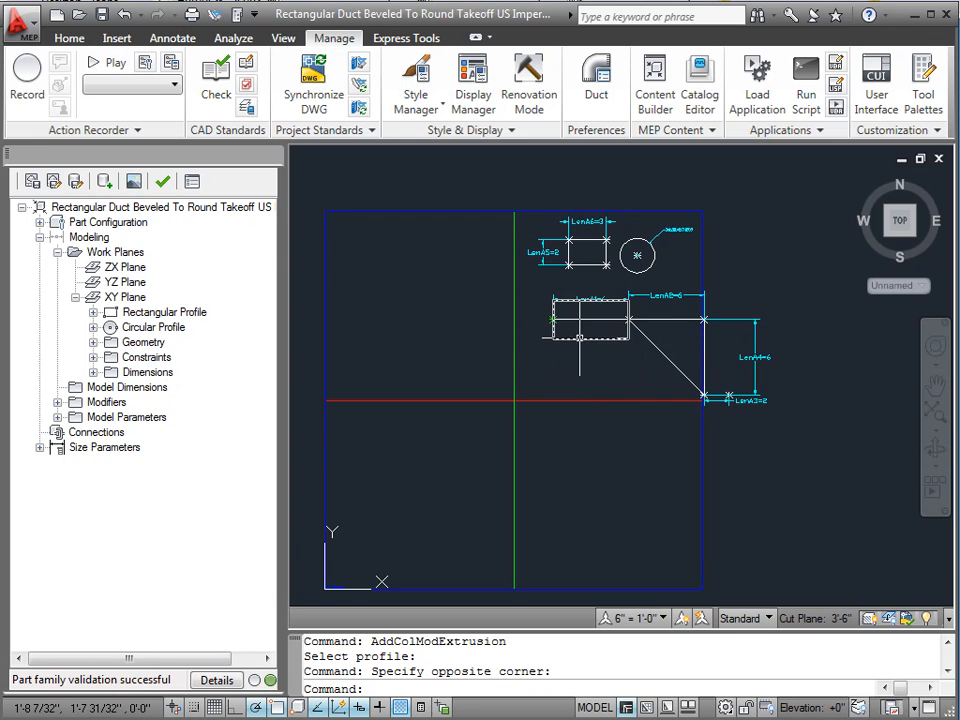
pyautogui.scroll(5, 580, 324)
pyautogui.scroll(2, 580, 324)
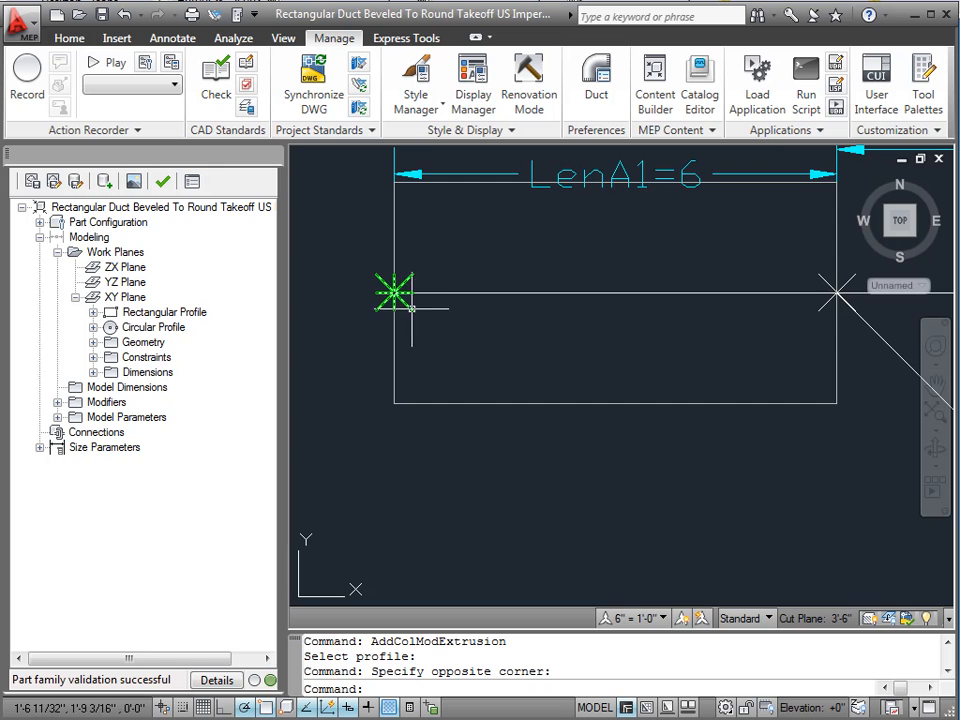
pyautogui.scroll(-5, 497, 342)
pyautogui.scroll(-2, 477, 440)
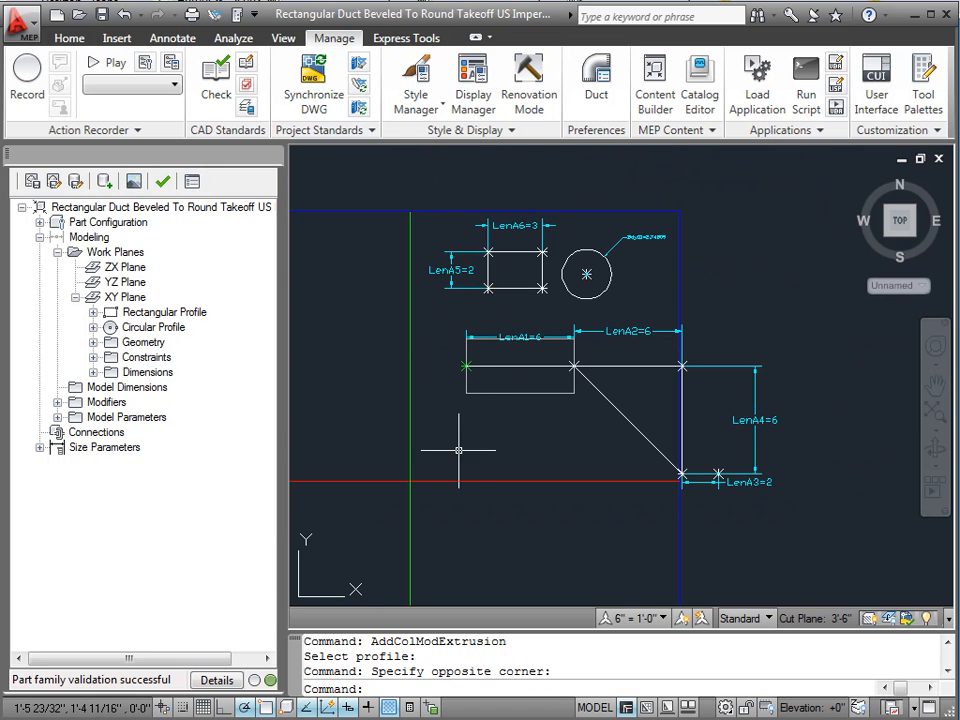
# Start a new work plane of the Reference type, named YZ Origin
pyautogui.rightClick(125, 255)
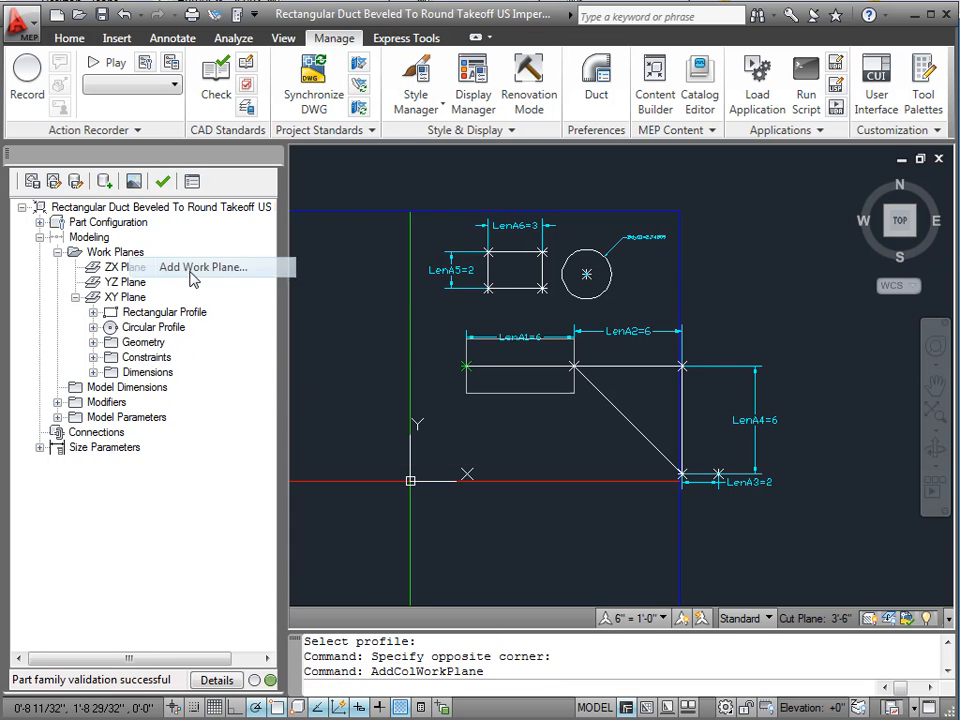
pyautogui.click(193, 271)
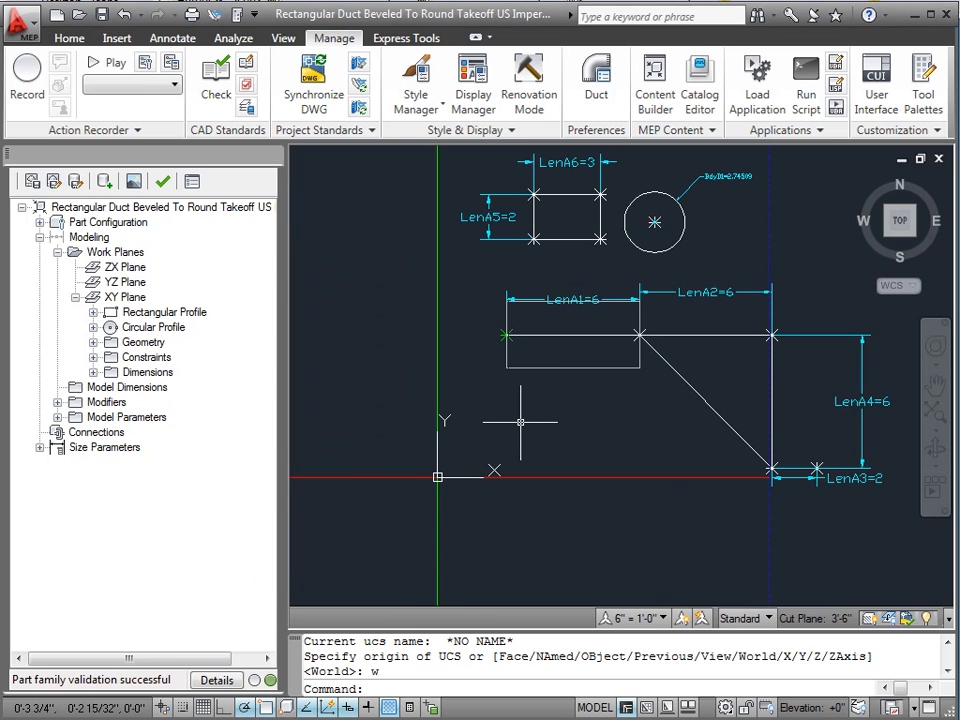
pyautogui.rightClick(118, 256)
pyautogui.click(185, 264)
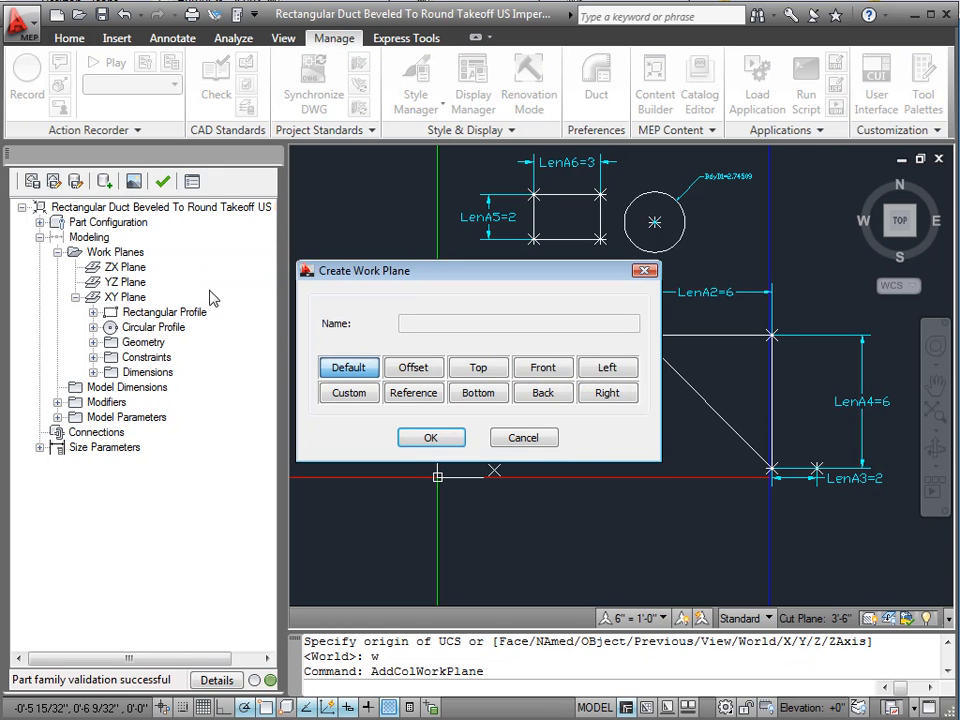
pyautogui.click(424, 392)
pyautogui.click(420, 325)
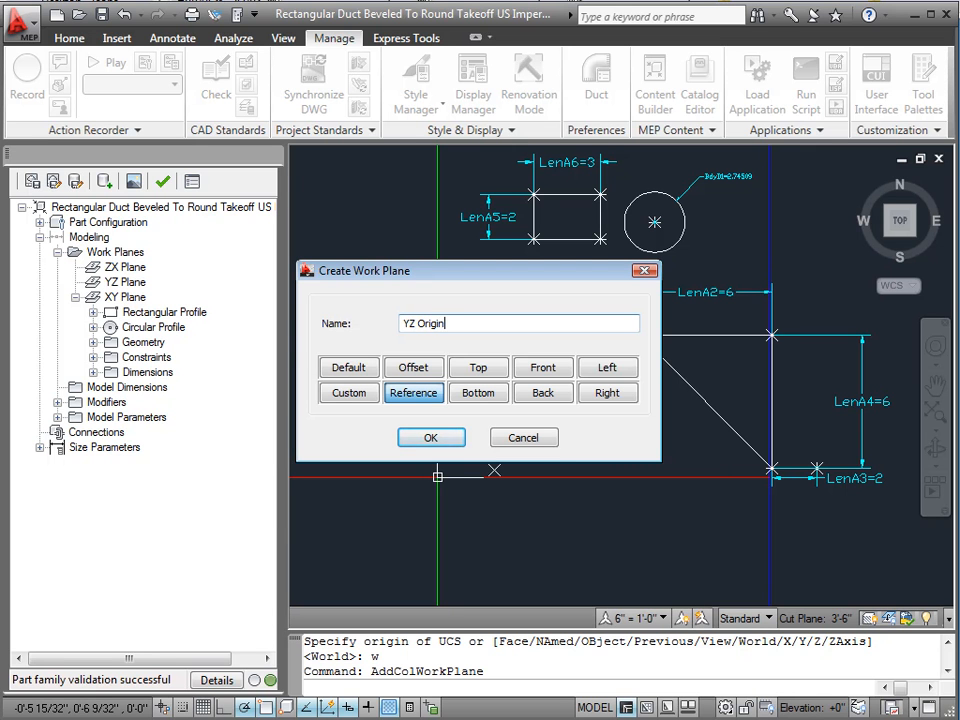
pyautogui.click(455, 444)
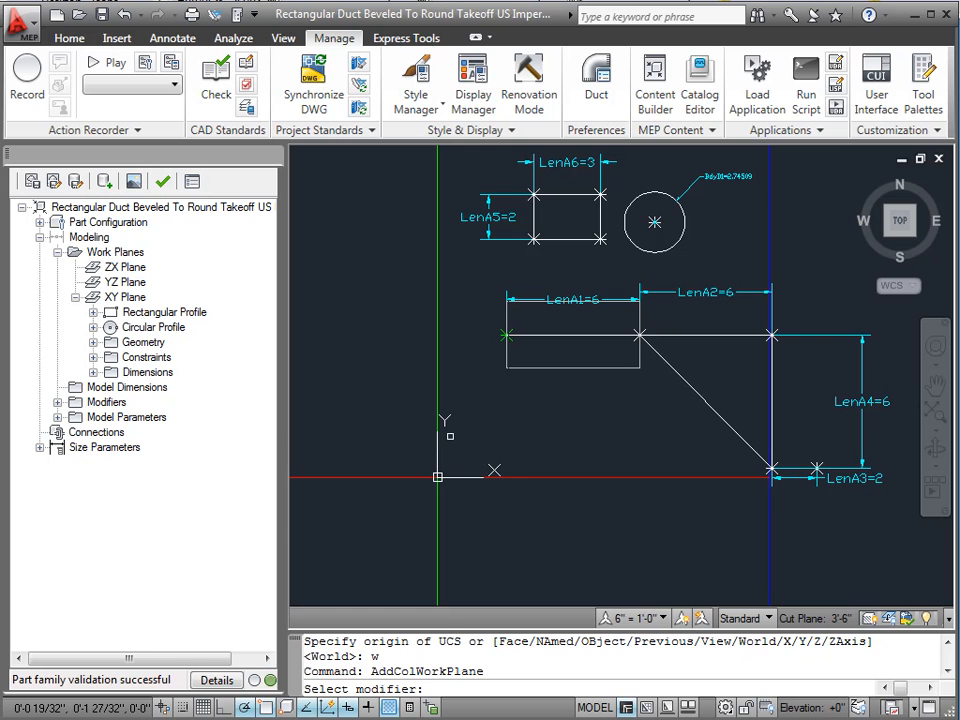
# Place the reference plane at the start end of the rectangular body's modifier, parallel to the YZ Plane
pyautogui.click(507, 360)
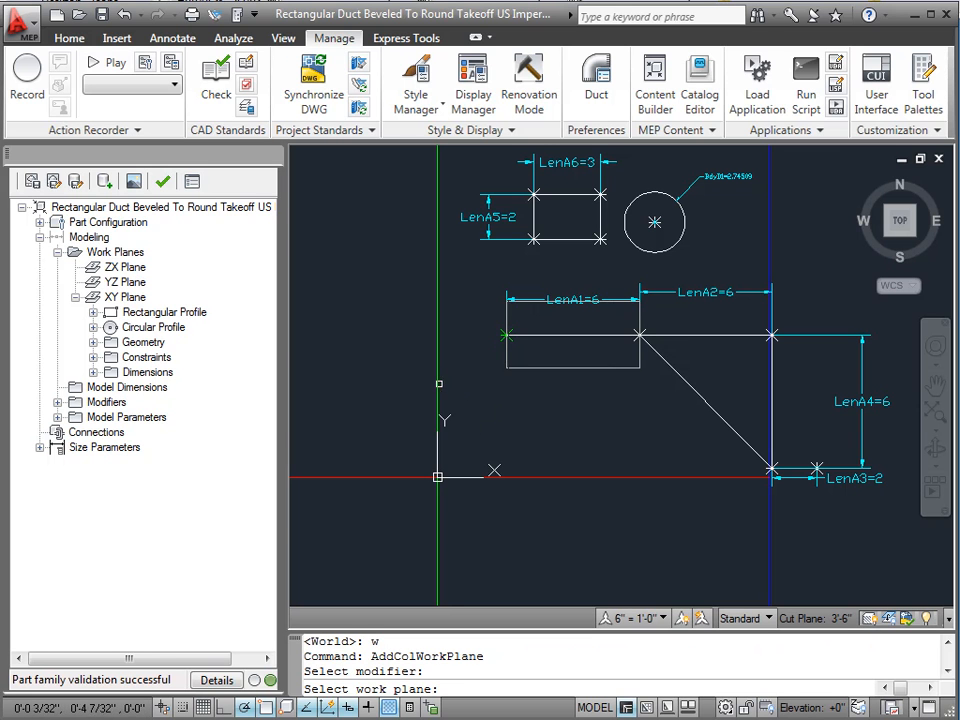
pyautogui.click(437, 383)
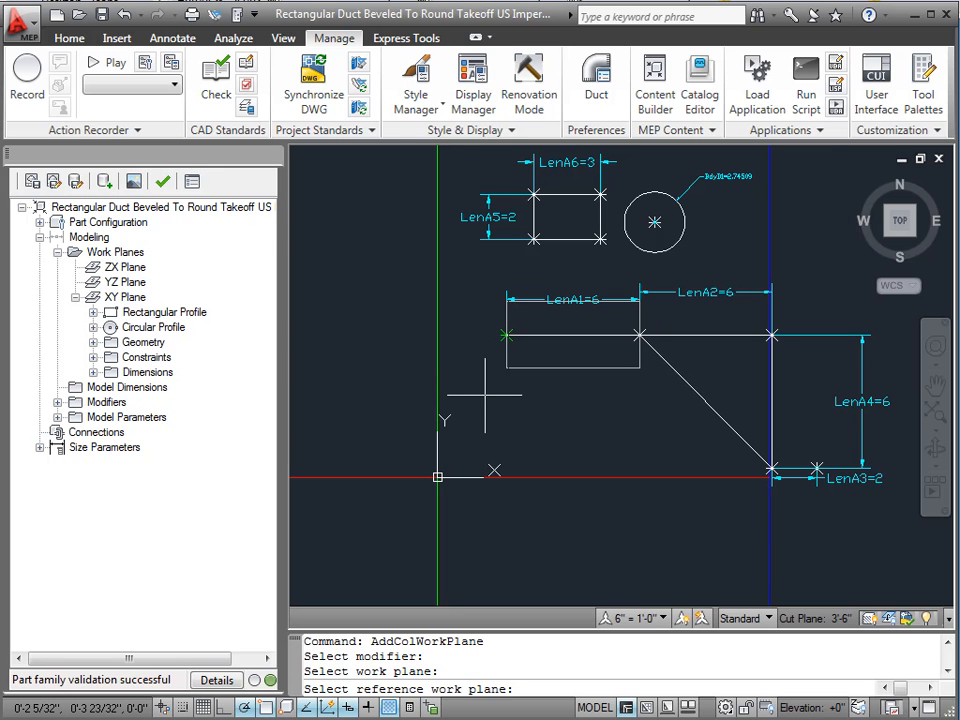
pyautogui.click(496, 343)
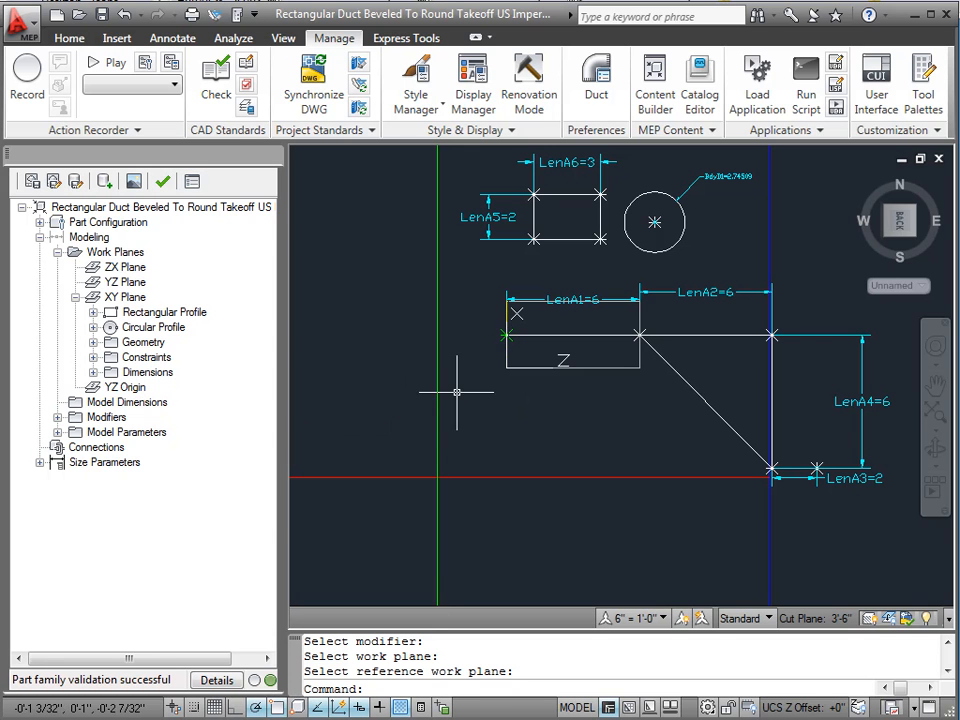
pyautogui.scroll(4, 457, 392)
pyautogui.scroll(-2, 536, 279)
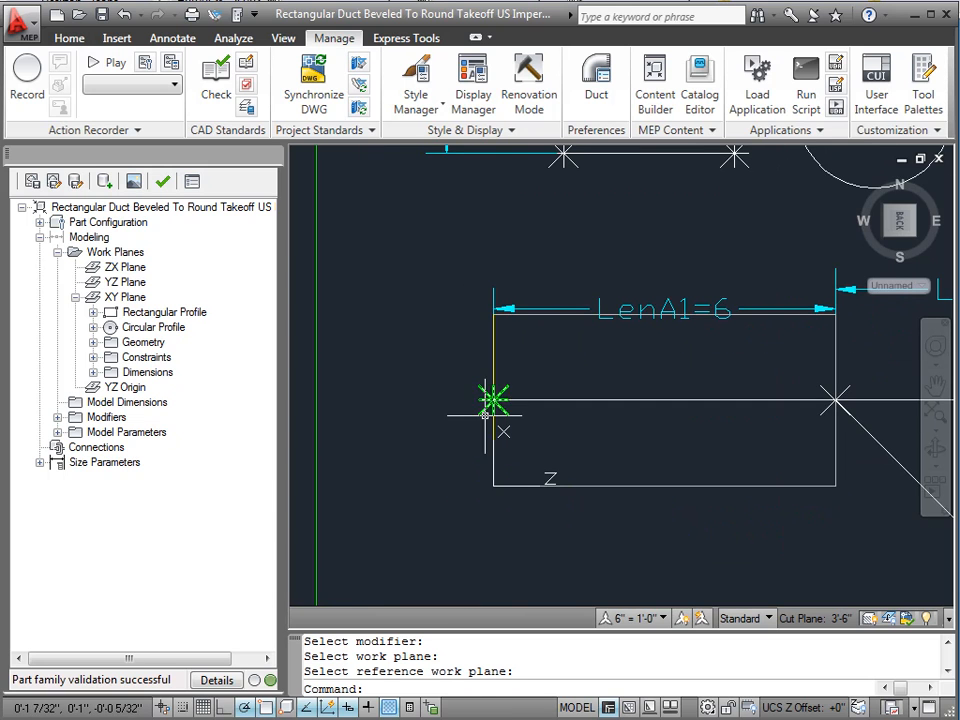